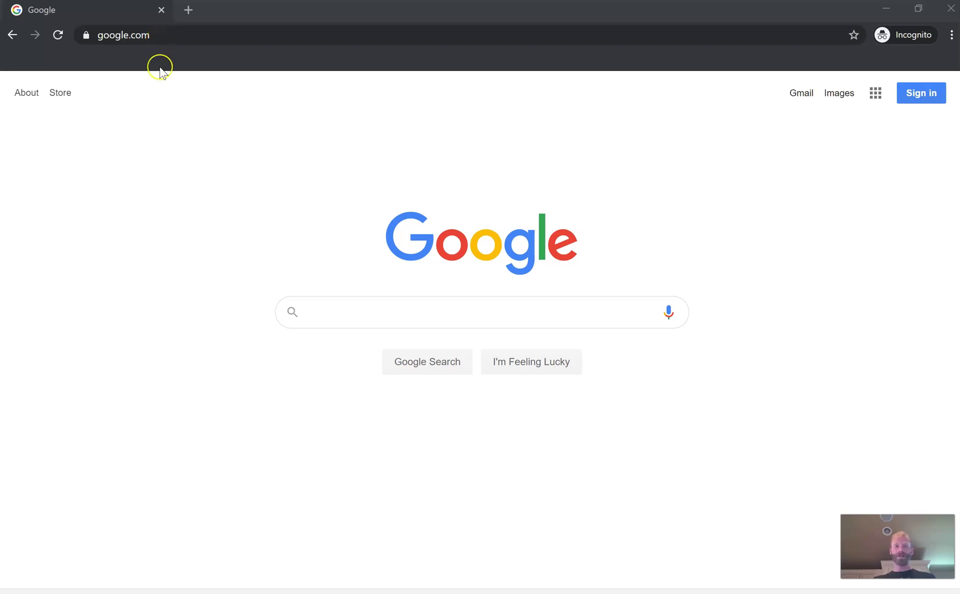
# Paste sno.helloid.com into Chrome's address bar and load it to reach Microsoft sign-in
pyautogui.click(182, 36)
pyautogui.write('sno.helloid.com')
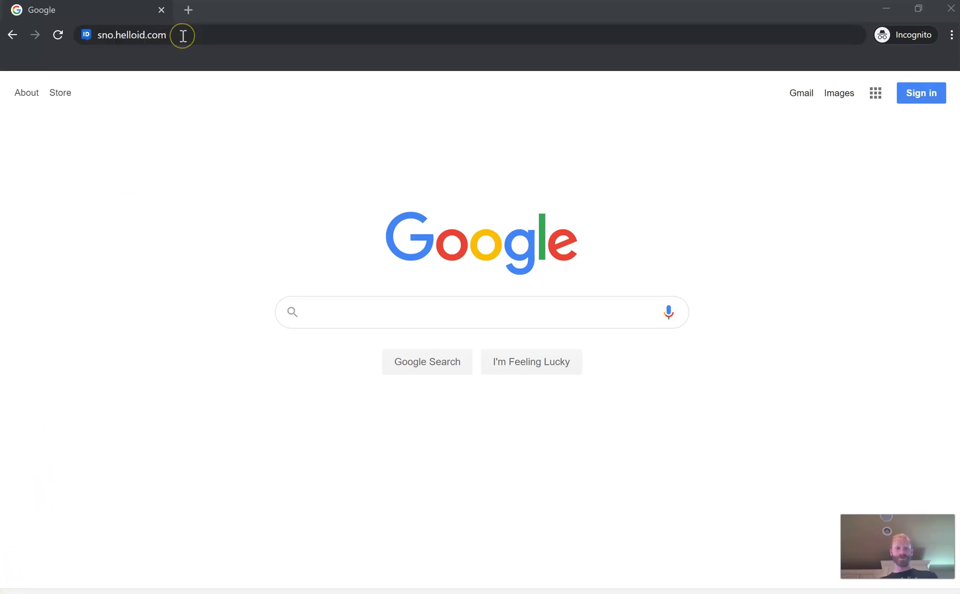
pyautogui.click(183, 36)
pyautogui.press('Return')
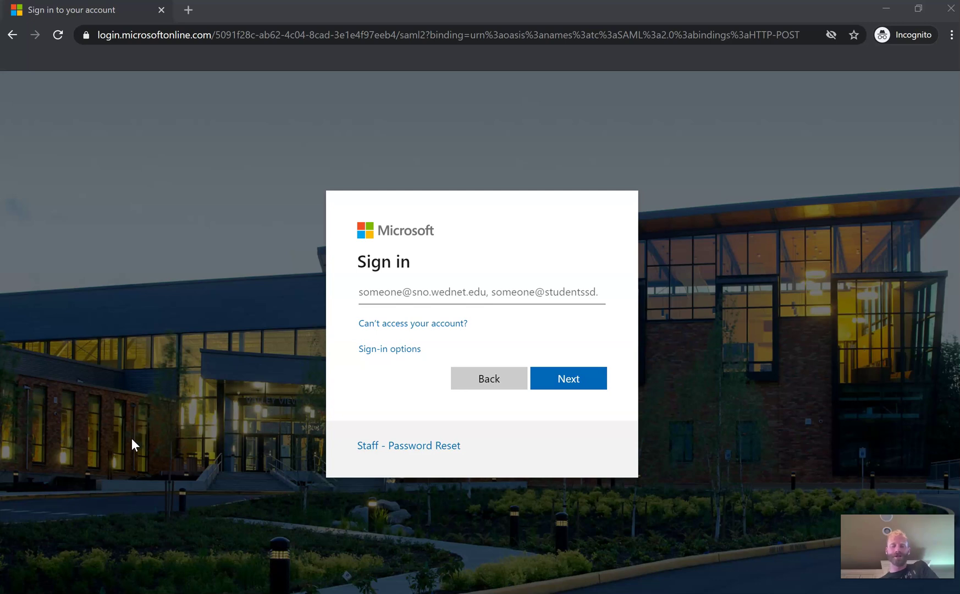
# Enter the student's school email address and continue to the password step
pyautogui.click(391, 297)
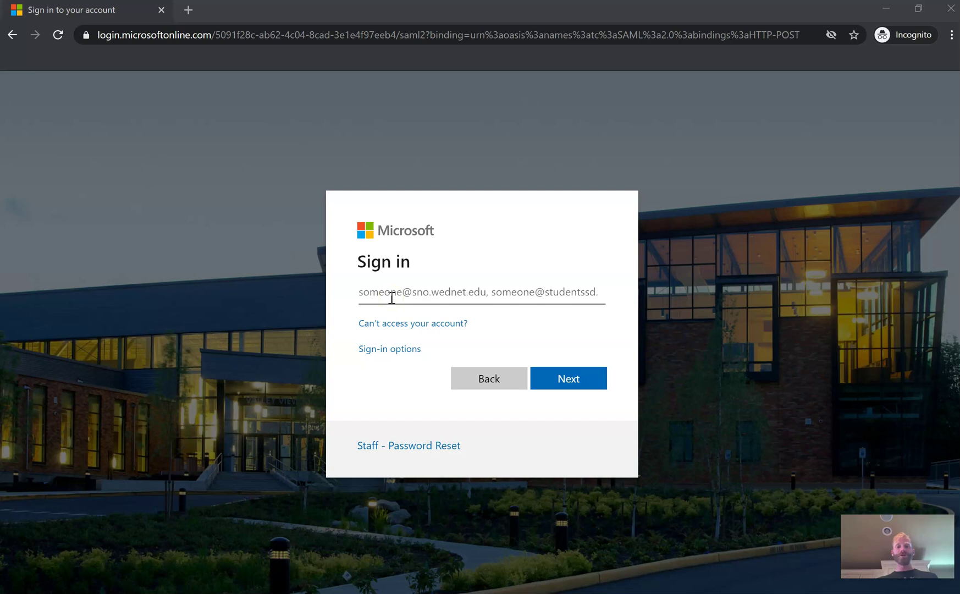
pyautogui.click(391, 297)
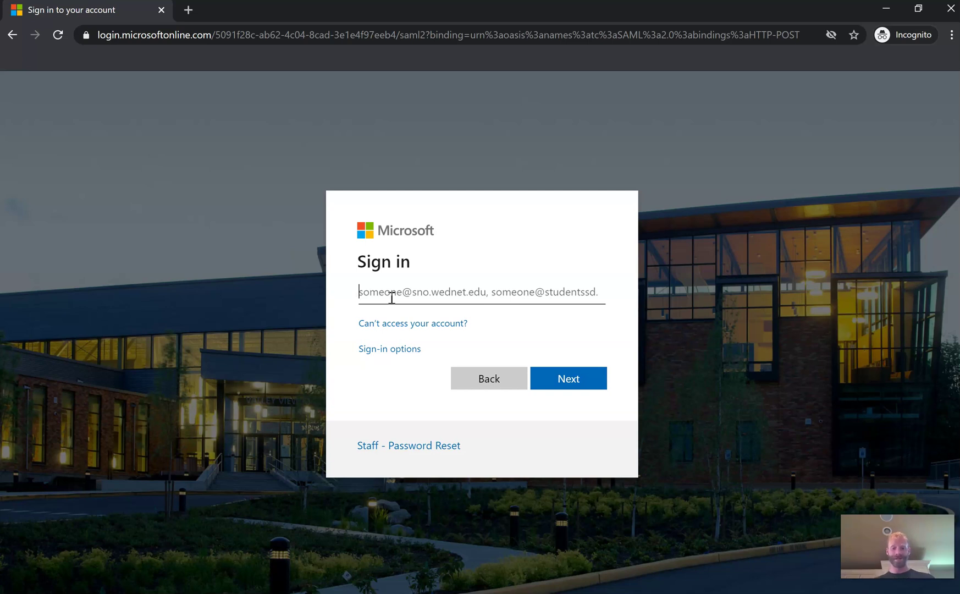
pyautogui.write('first.last')
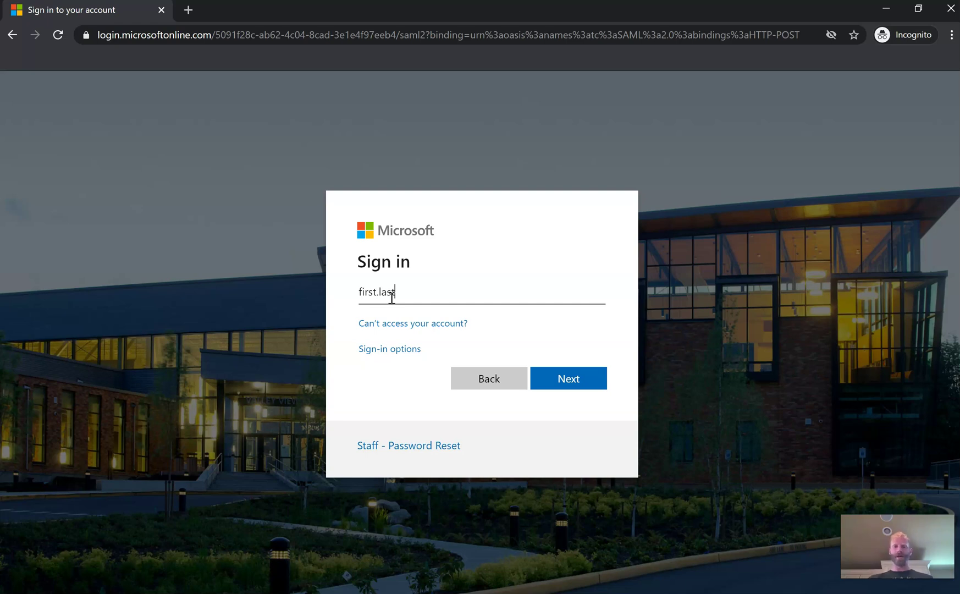
pyautogui.write('@studentssd')
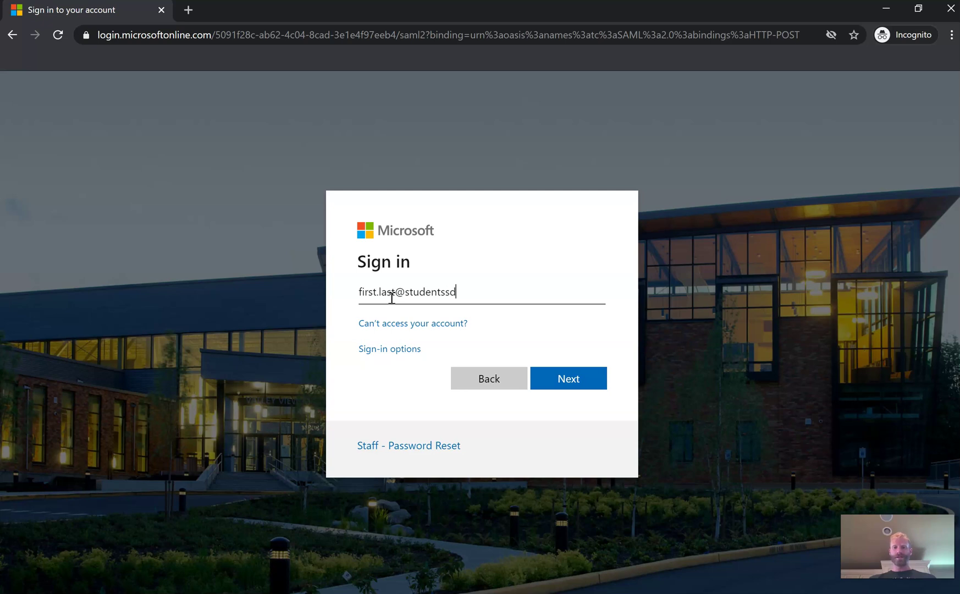
pyautogui.write('.org')
pyautogui.click(396, 299)
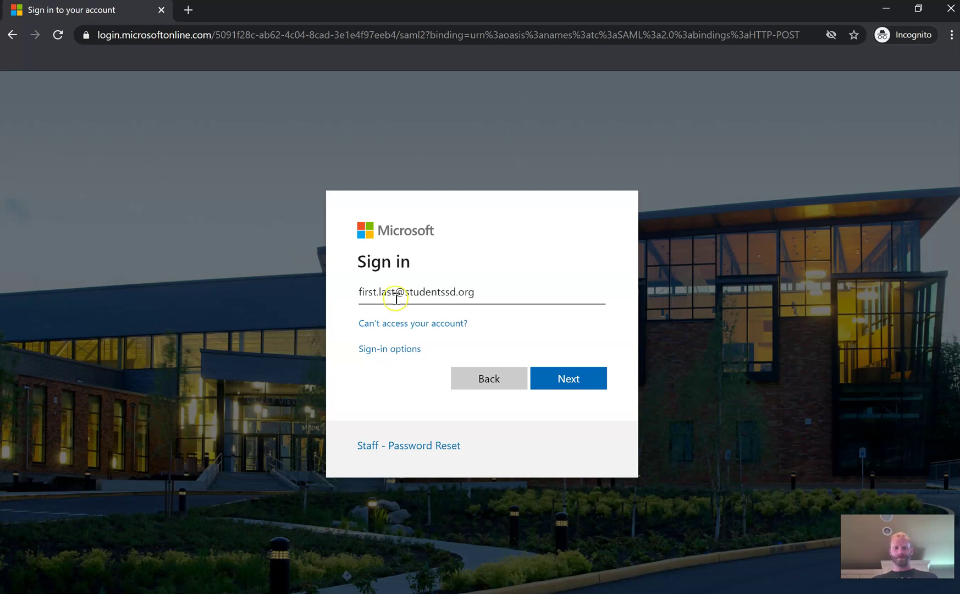
pyautogui.click(570, 380)
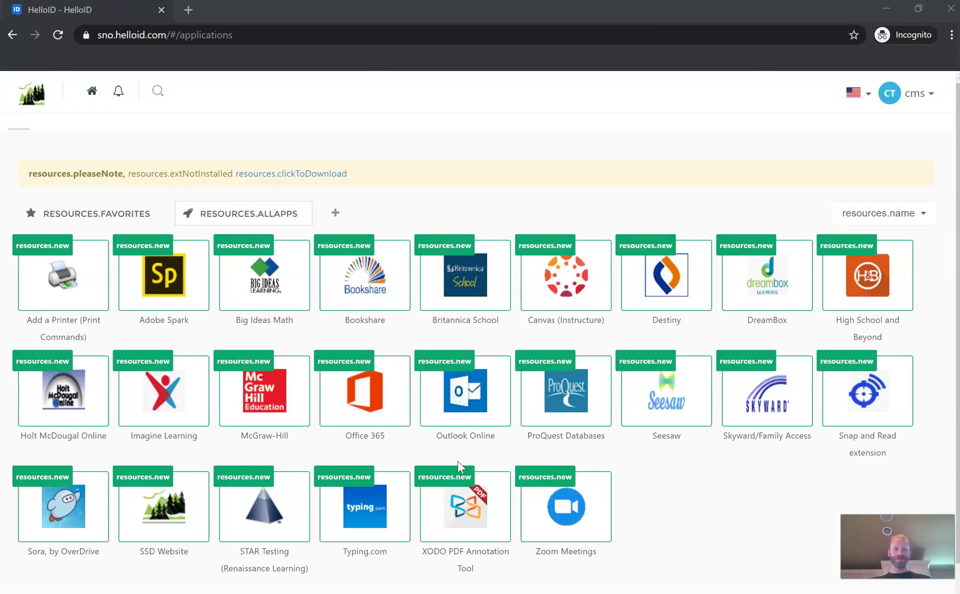
pyautogui.click(464, 458)
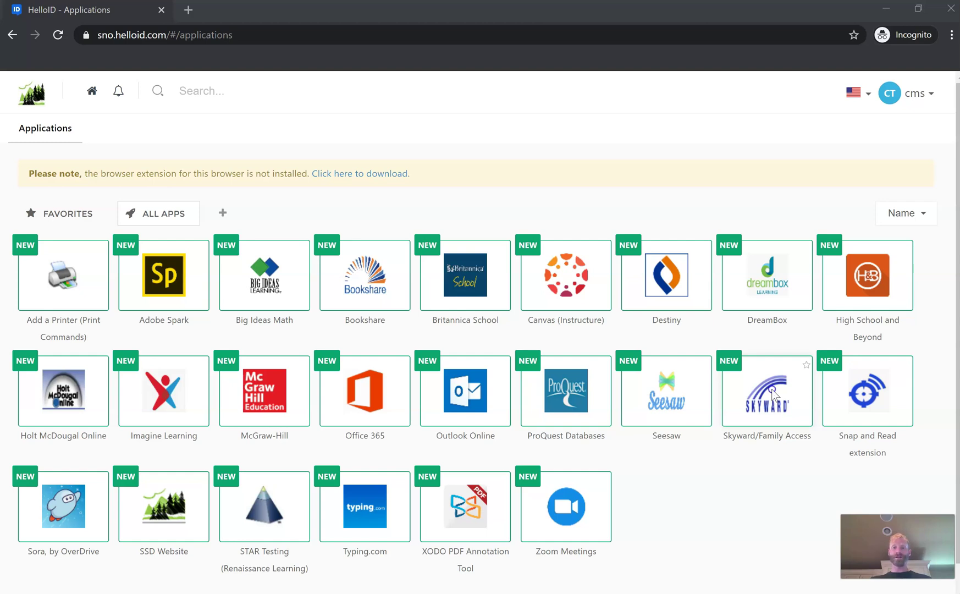
# Launch Skyward/Family Access, save a placeholder username and password, and continue to Skyward
pyautogui.click(772, 391)
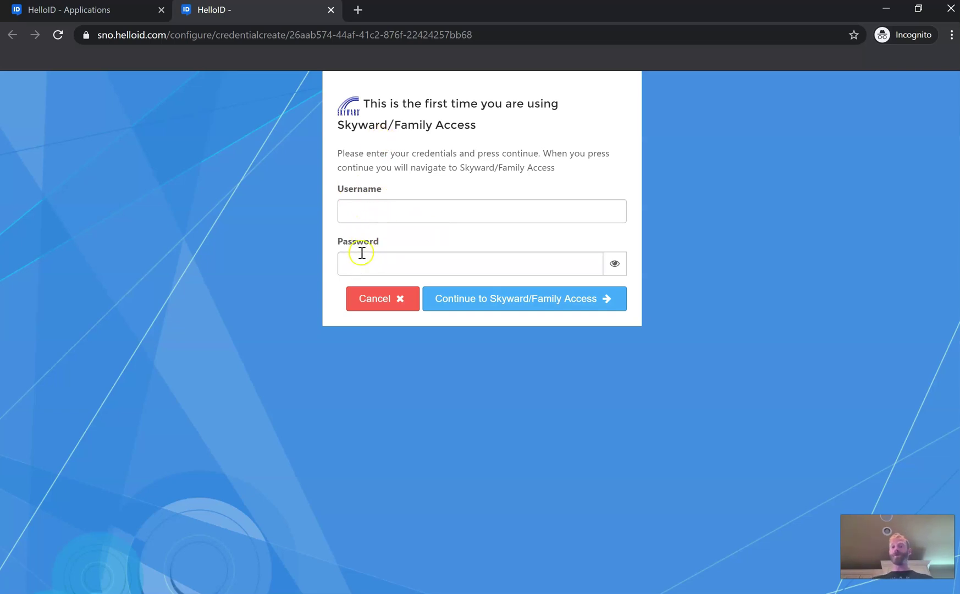
pyautogui.click(360, 257)
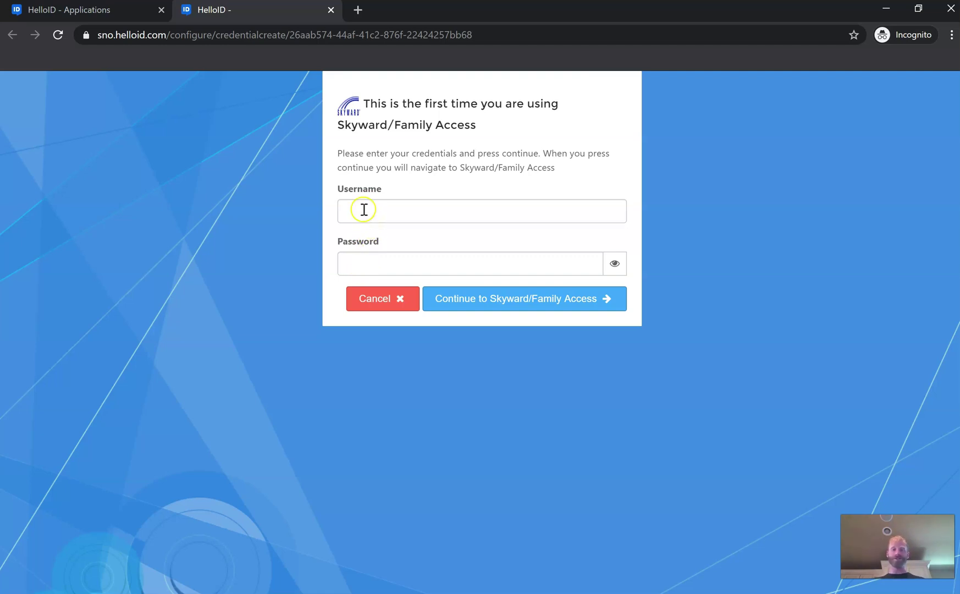
pyautogui.click(361, 209)
pyautogui.write('test')
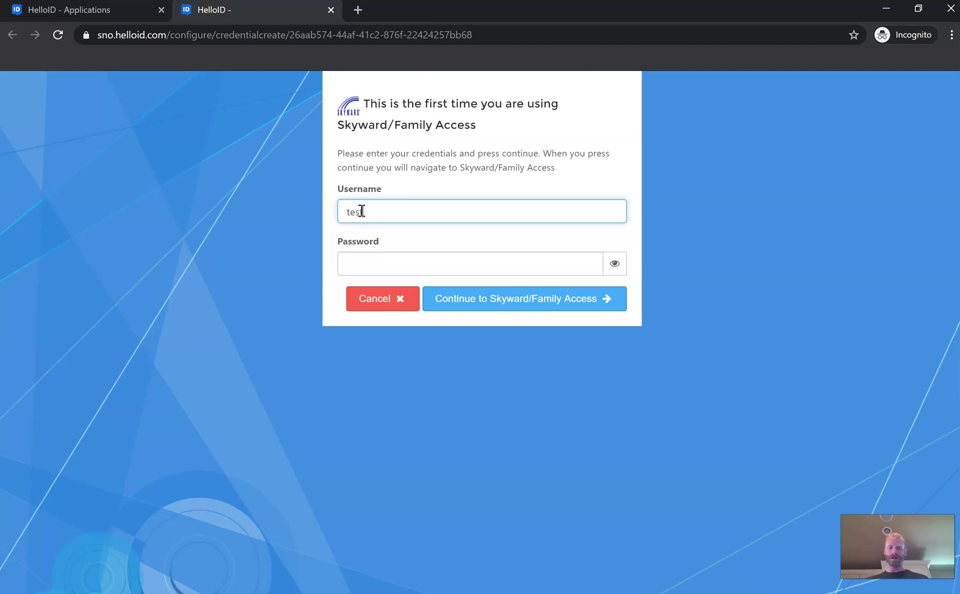
pyautogui.click(374, 257)
pyautogui.write('test')
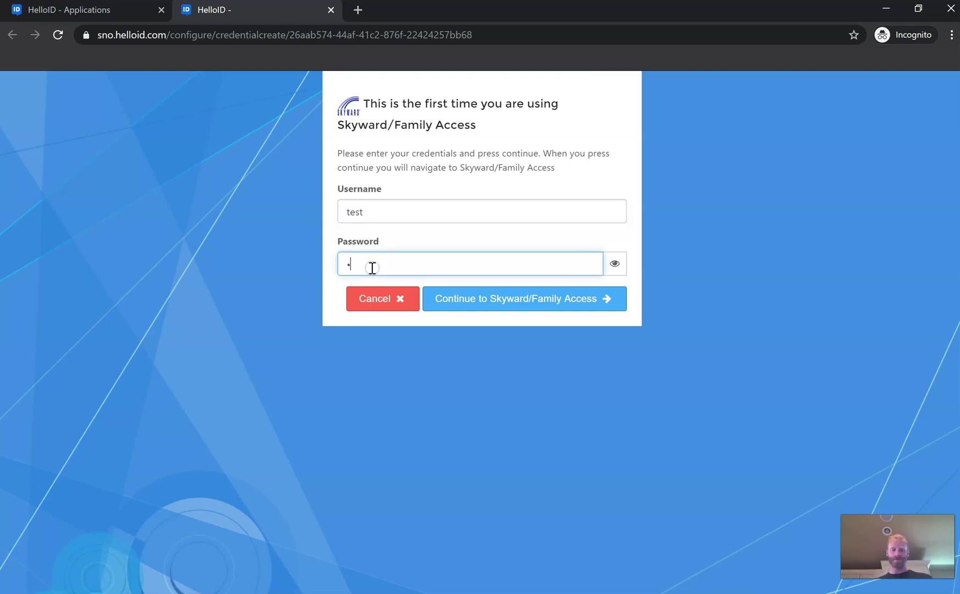
pyautogui.click(432, 308)
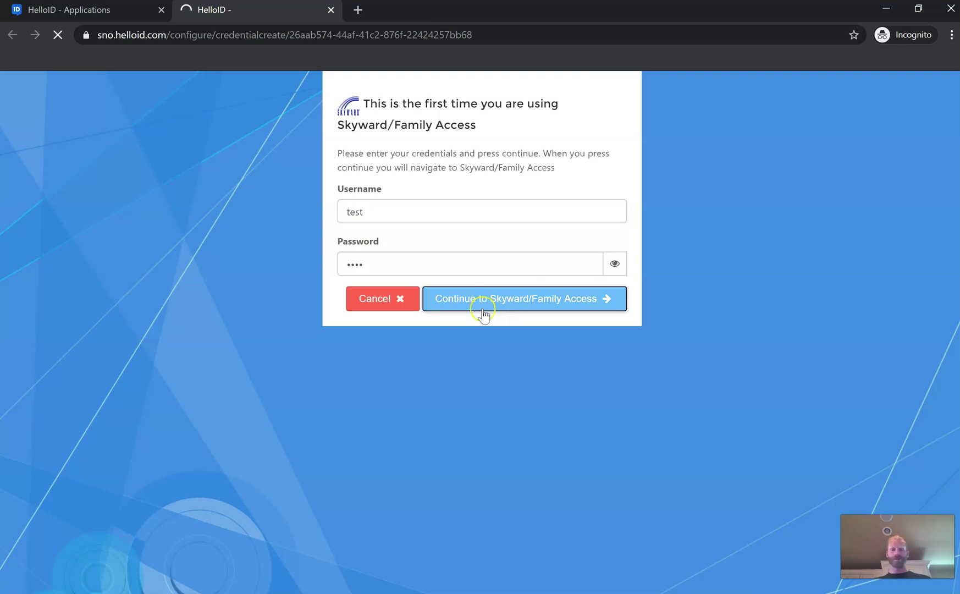
pyautogui.click(483, 309)
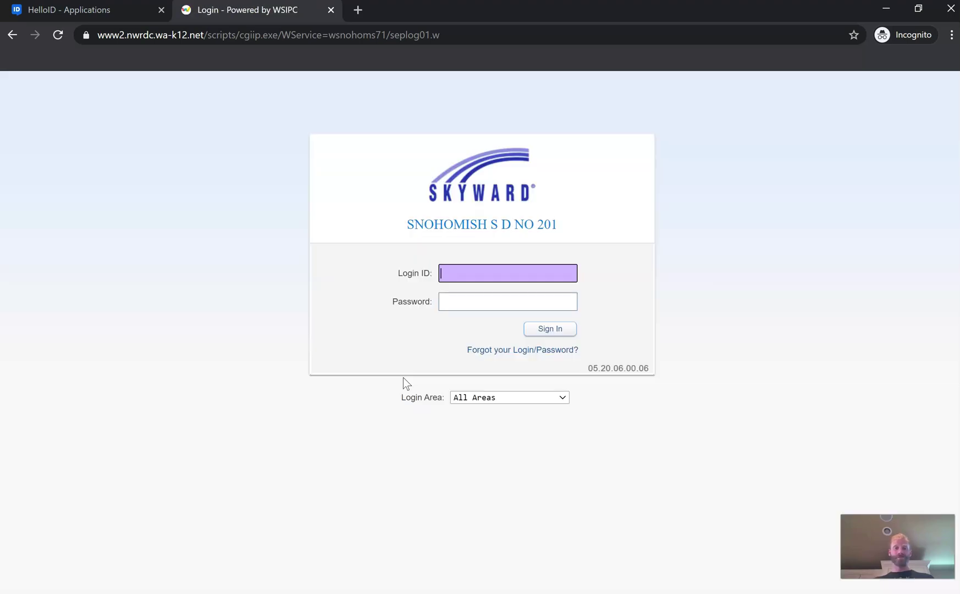
# Request a Skyward password reset using the student's school email, then return to HelloID
pyautogui.click(456, 328)
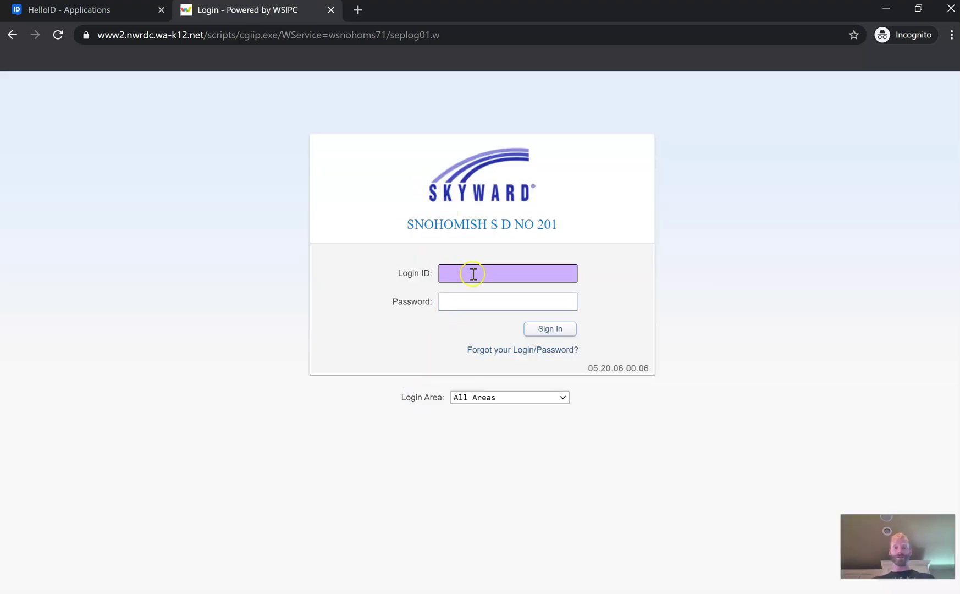
pyautogui.click(502, 353)
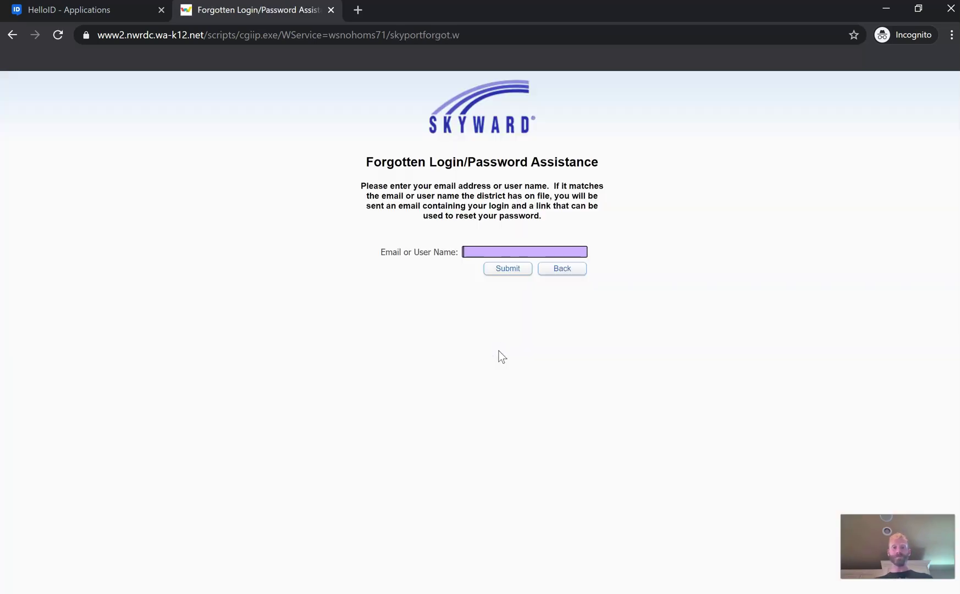
pyautogui.click(470, 253)
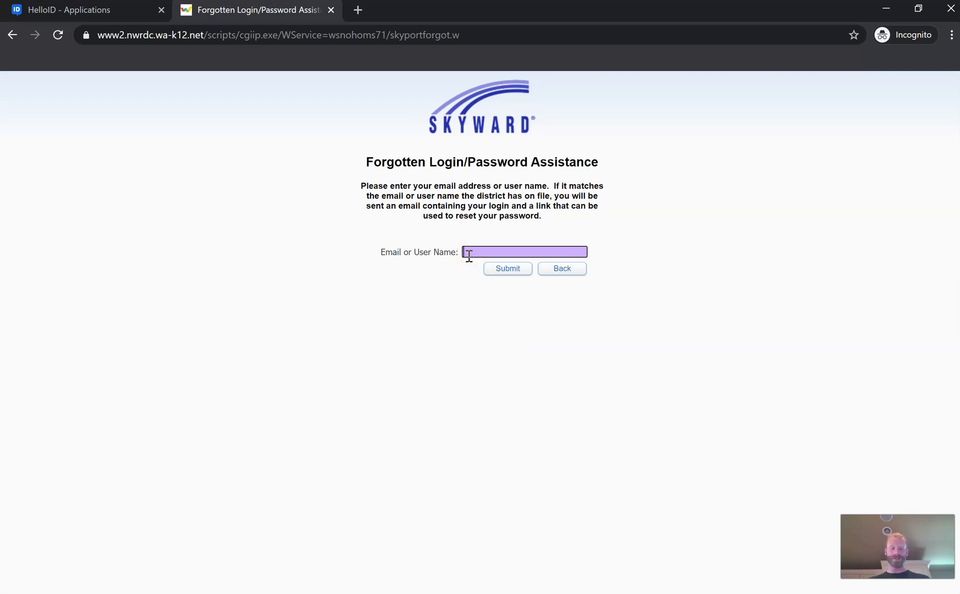
pyautogui.write('first.last@')
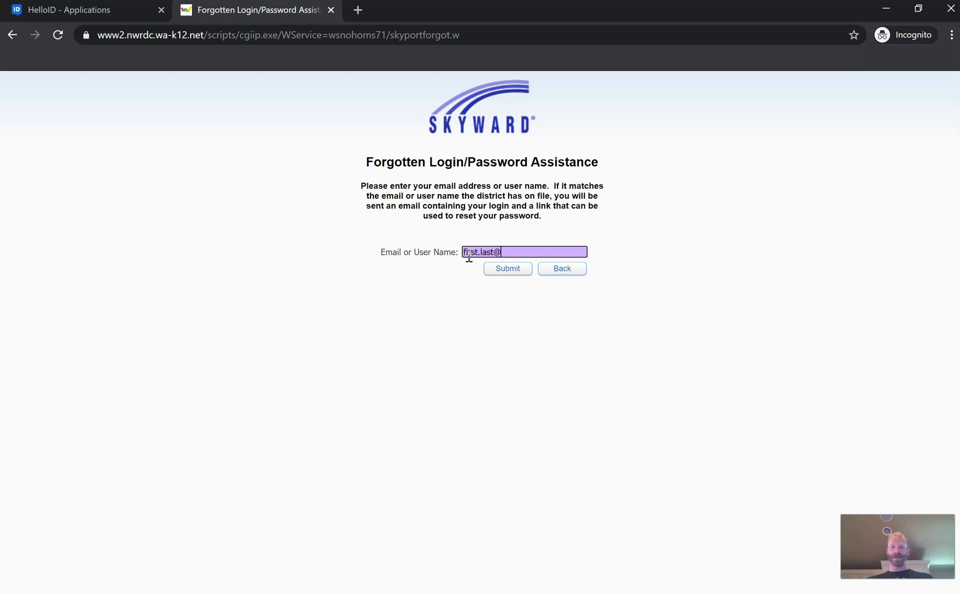
pyautogui.write('studentssd.or')
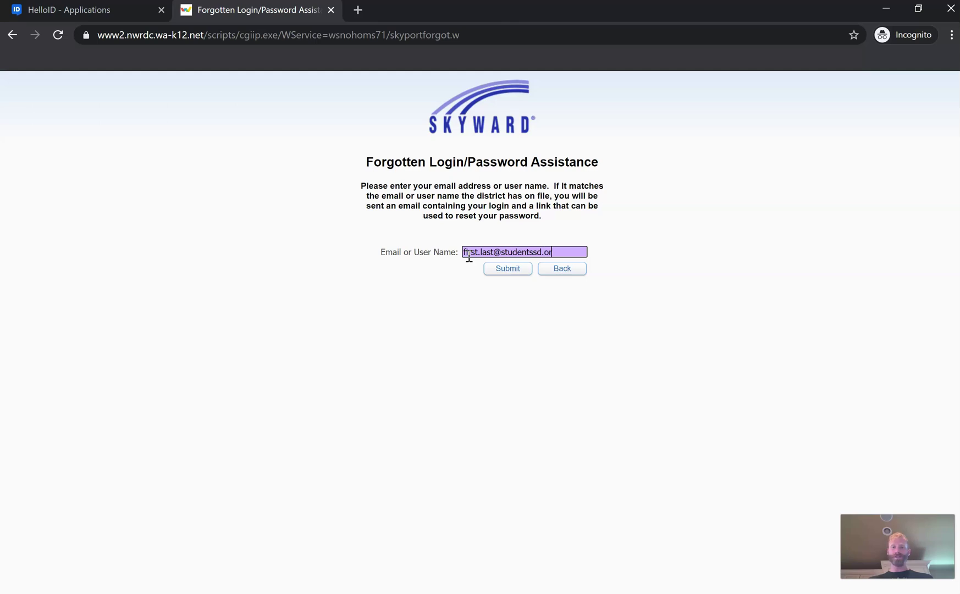
pyautogui.write('g')
pyautogui.click(501, 272)
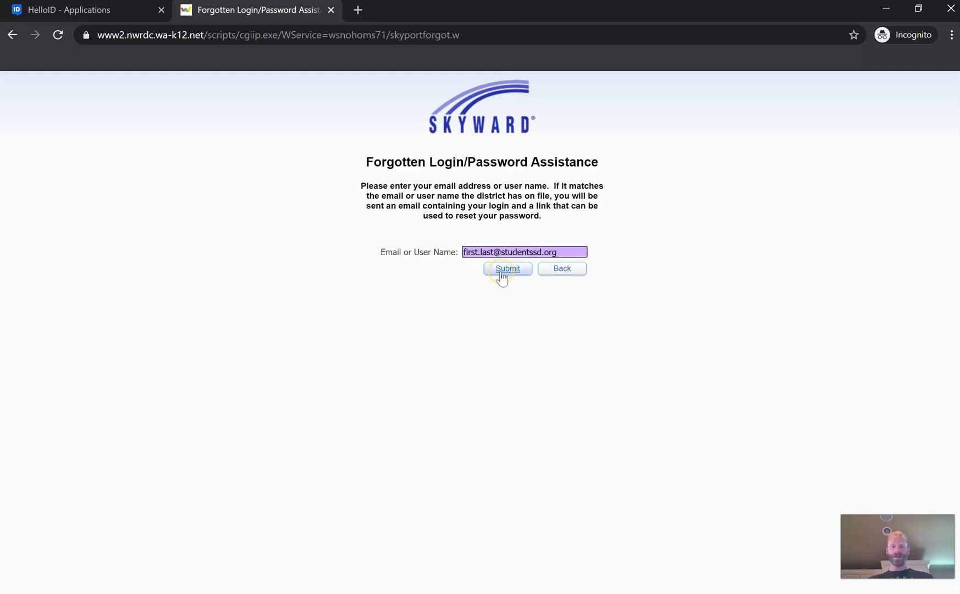
pyautogui.click(153, 582)
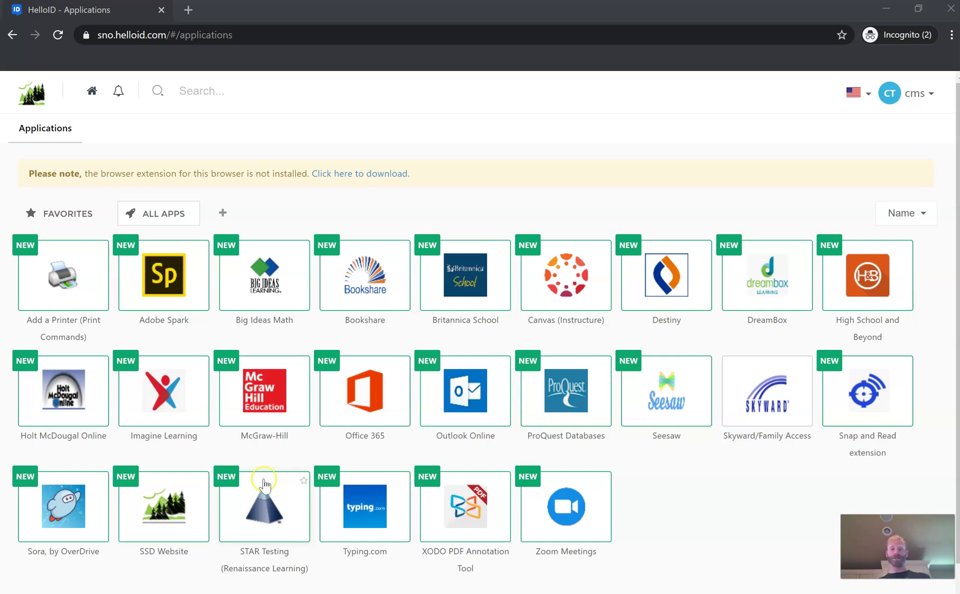
# Launch the Outlook Online app from the HelloID applications page
pyautogui.click(487, 408)
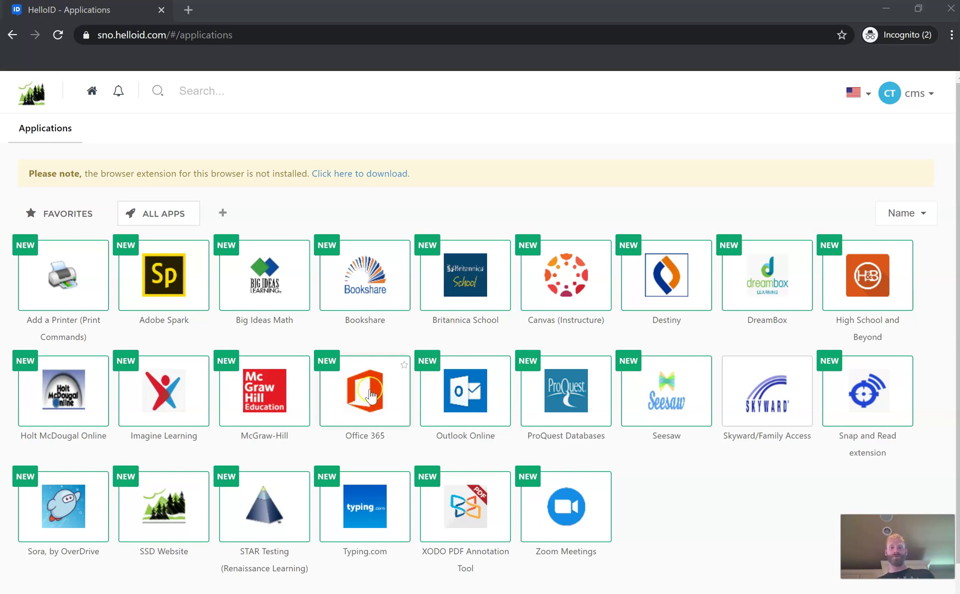
pyautogui.click(475, 404)
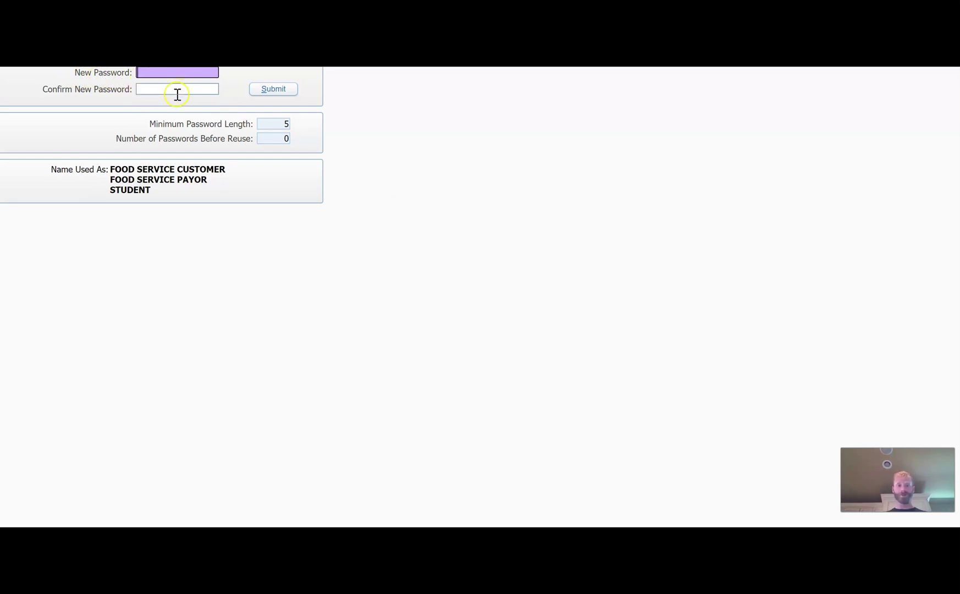
# Submit the new Skyward password
pyautogui.click(269, 89)
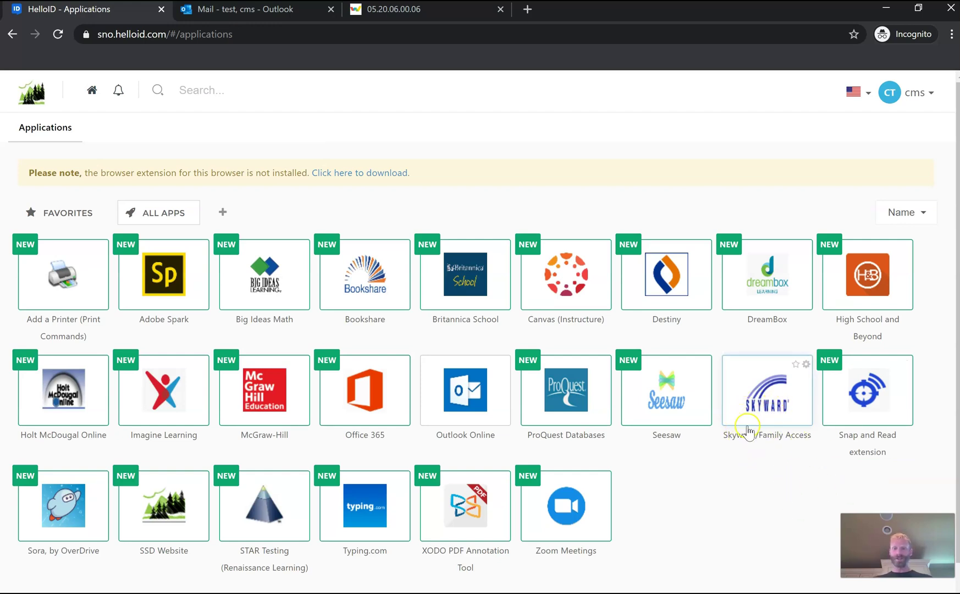
# Open Edit credentials from the Skyward/Family Access tile's options menu
pyautogui.click(772, 422)
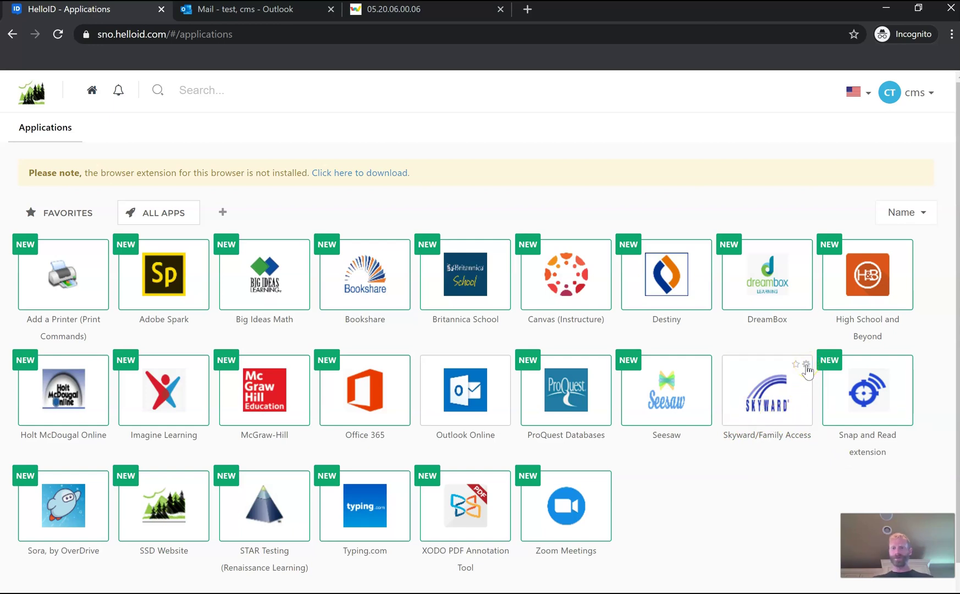
pyautogui.click(806, 364)
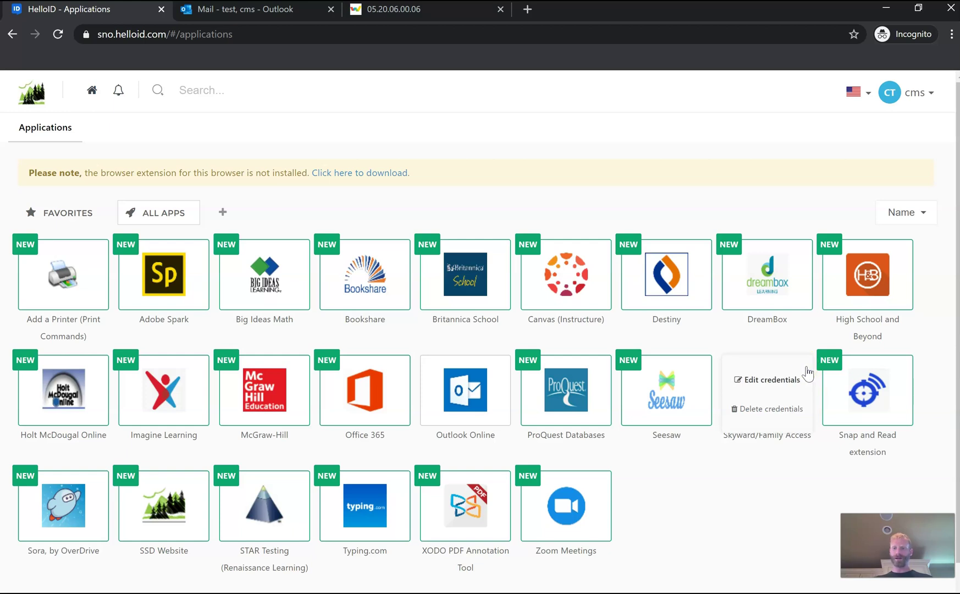
pyautogui.click(792, 384)
pyautogui.click(793, 385)
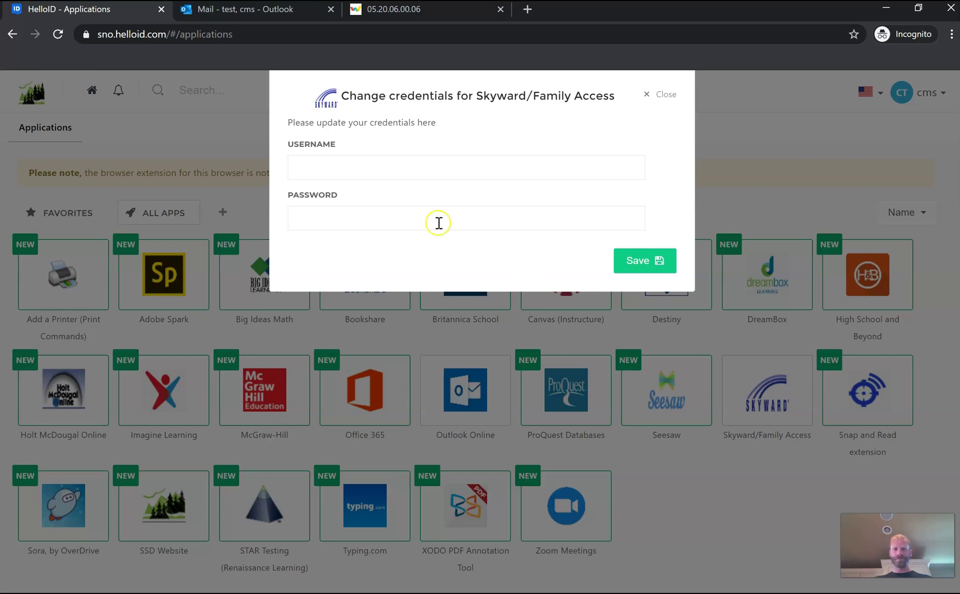
# Enter the Skyward username and new password and save the credentials
pyautogui.click(313, 172)
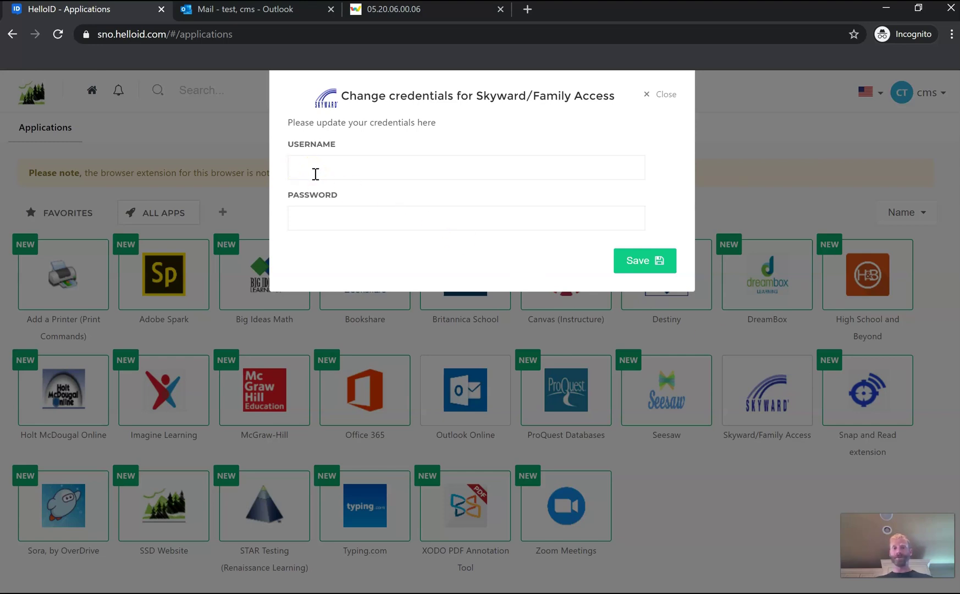
pyautogui.click(314, 172)
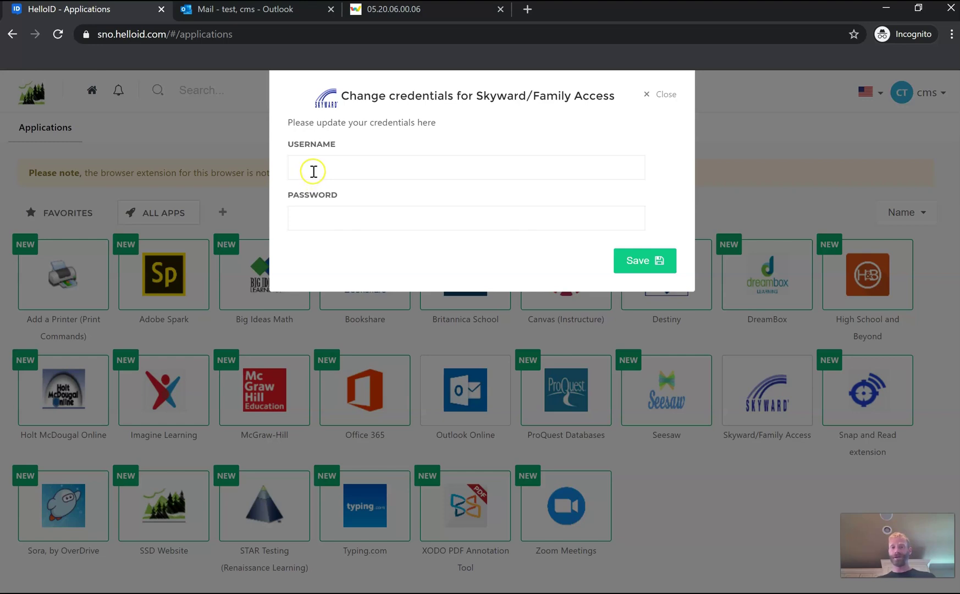
pyautogui.click(308, 222)
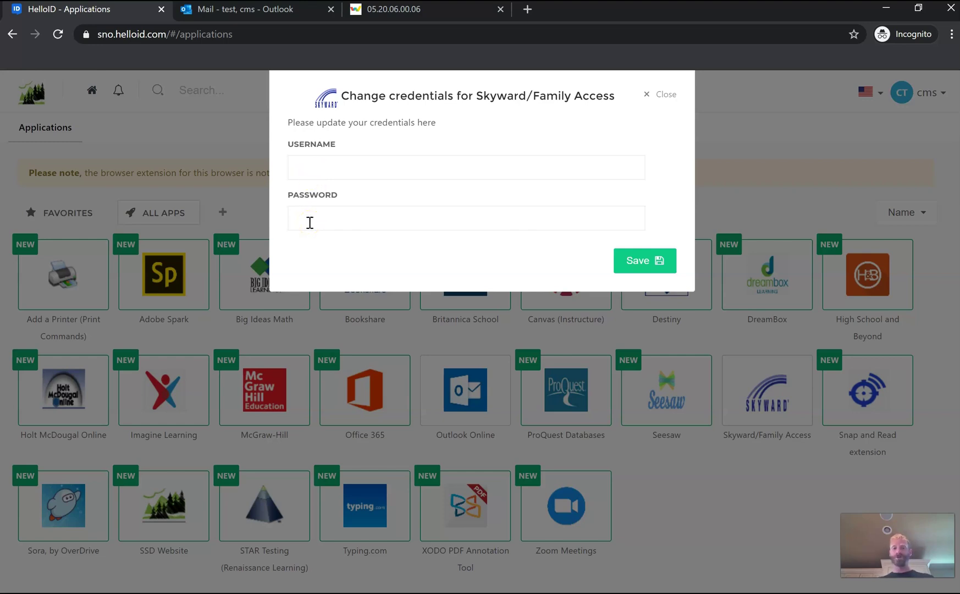
pyautogui.click(646, 264)
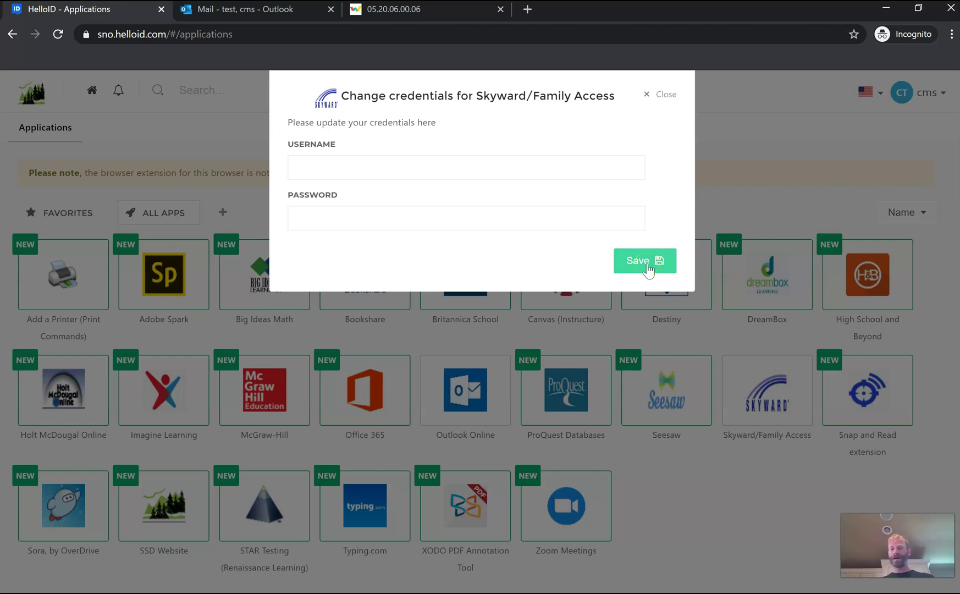